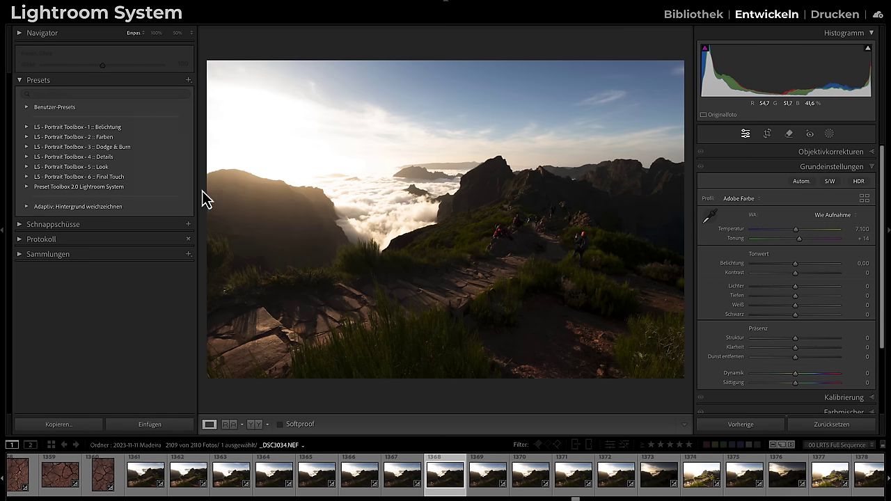
Apply the A - 3 Dynamikumfang erhöhen preset, zoom to 100% on the hikers, and open Remove
click(26, 187)
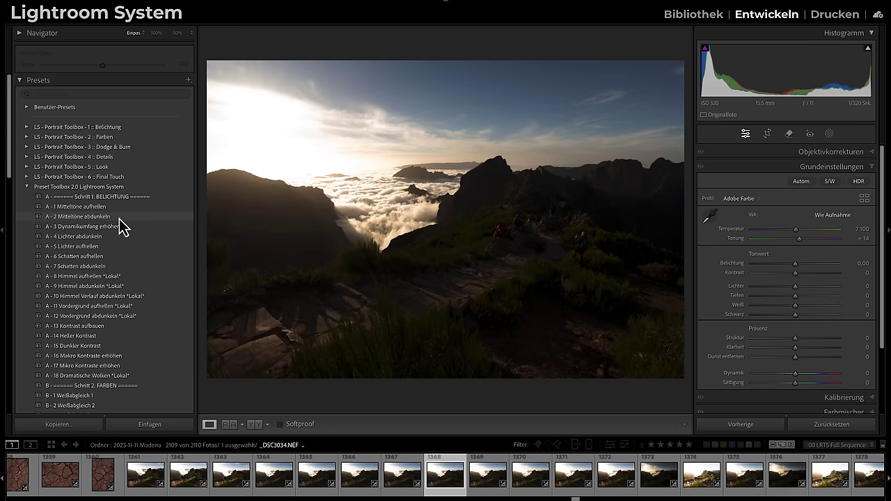
click(116, 227)
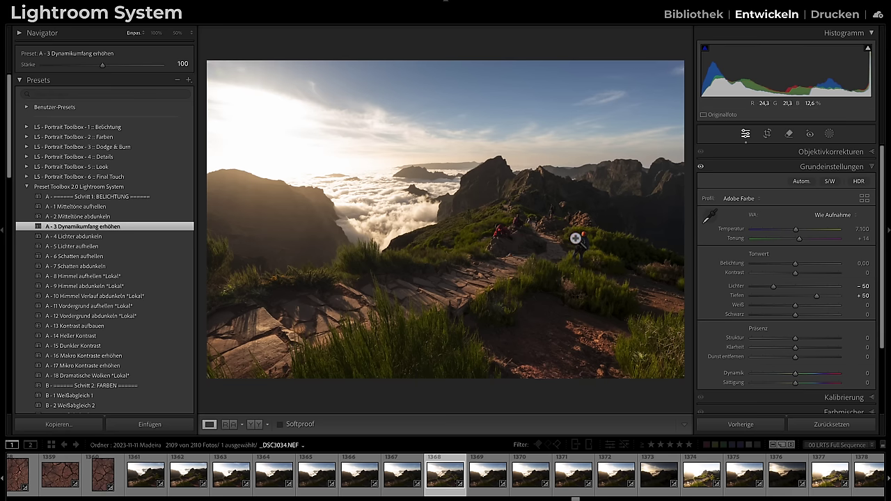
mouse_move(604, 237)
mouse_down()
mouse_move(588, 245)
mouse_move(632, 261)
mouse_up()
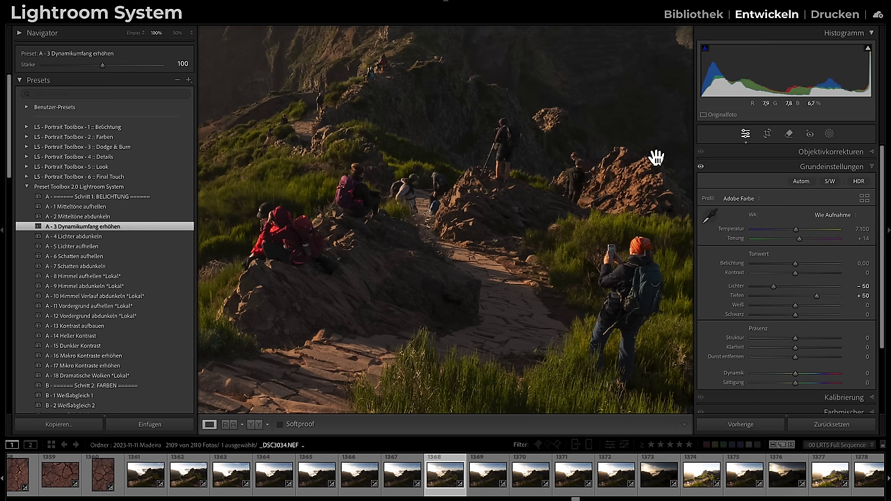
click(788, 135)
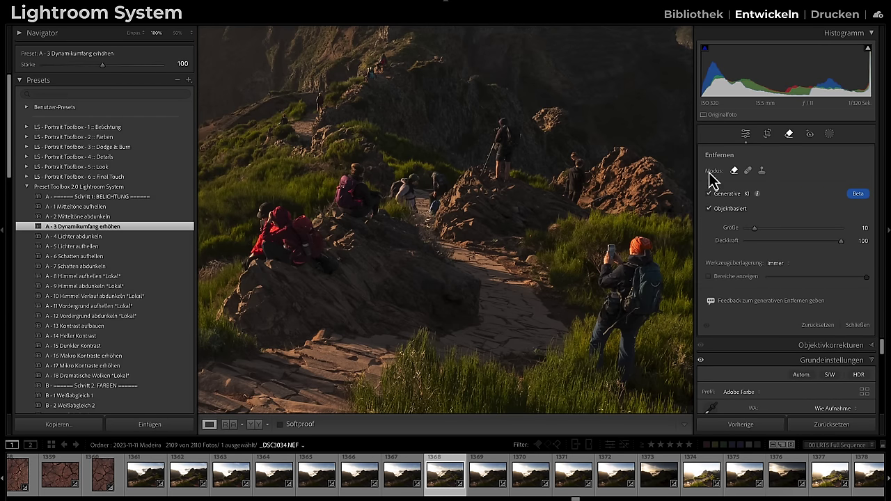
Inspect the hikers at fit and 100% zoom, then reopen Remove with Objektbasiert enabled
click(746, 133)
click(591, 176)
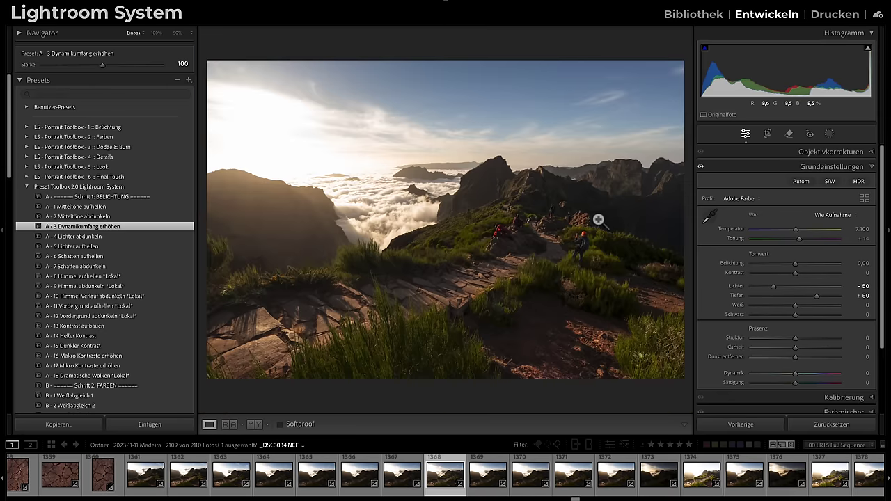
click(581, 244)
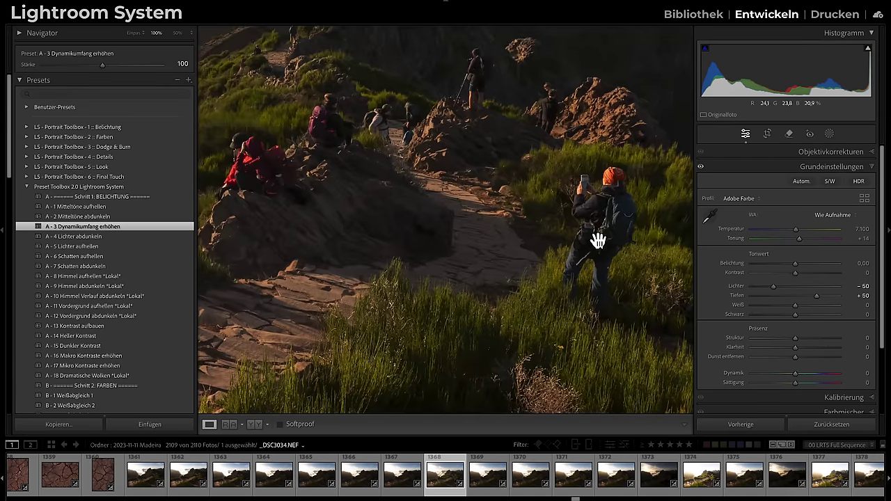
drag(551, 263, 556, 268)
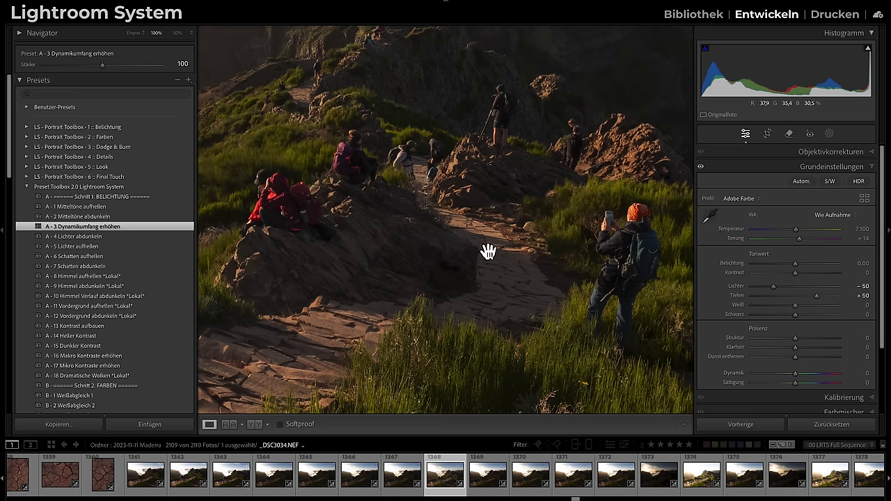
click(547, 250)
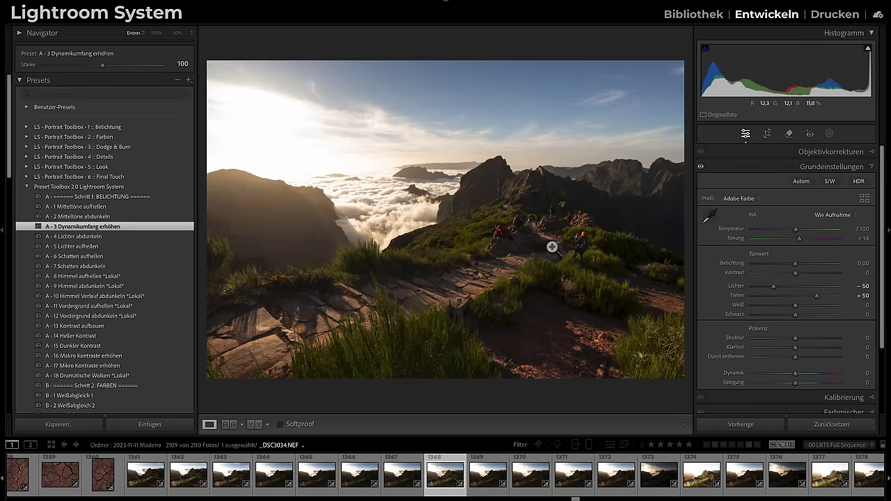
click(589, 224)
drag(493, 235, 542, 207)
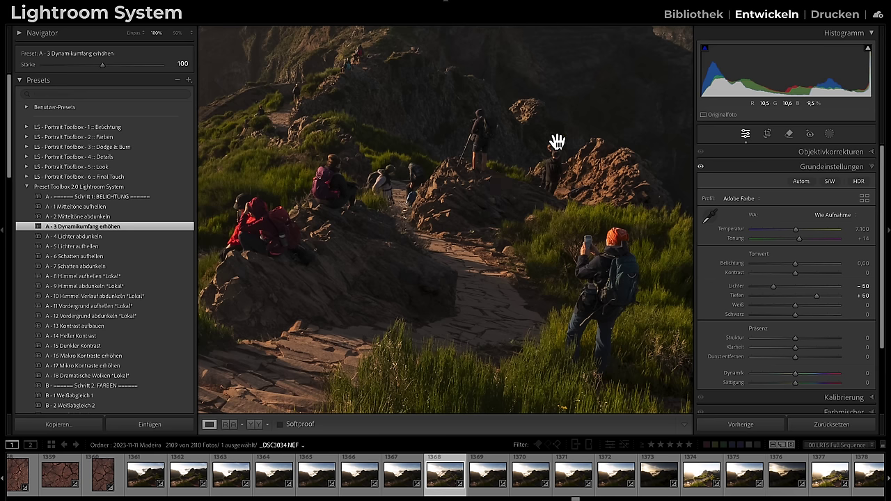
click(788, 134)
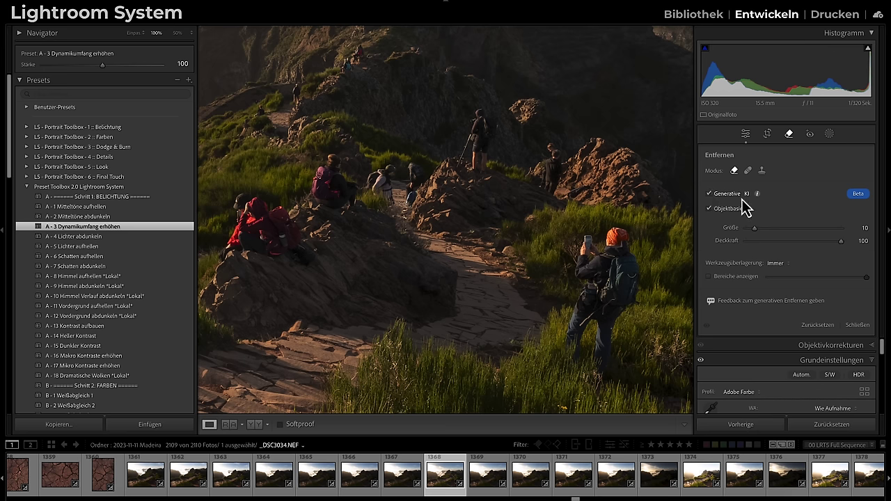
click(715, 210)
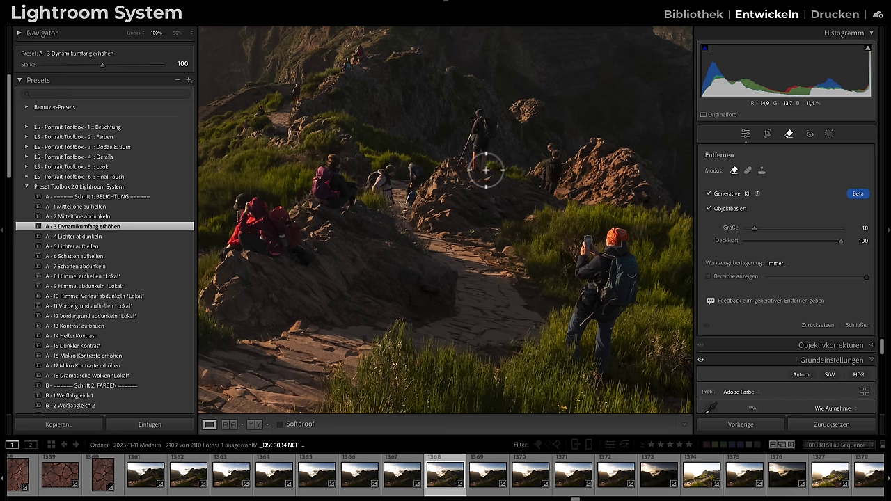
Paint removal masks over the pole hiker, orange-hat hiker, seated red hikers, middle hikers and rock-side hiker
drag(485, 163, 489, 150)
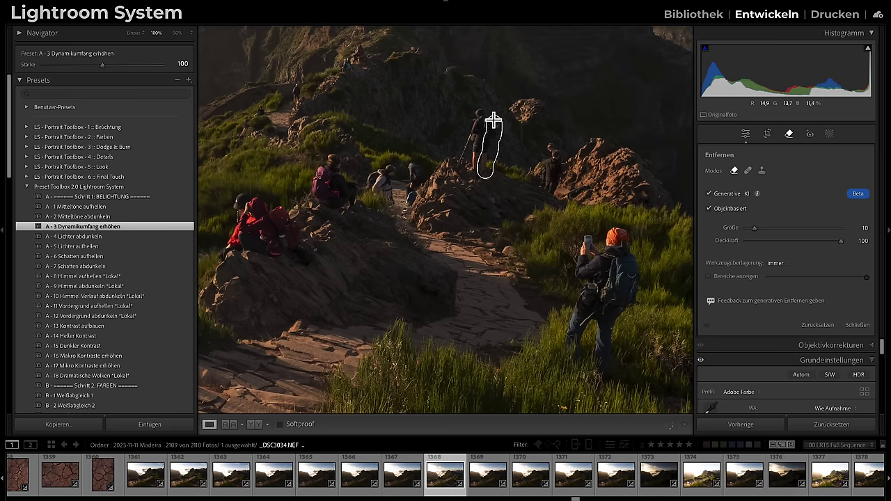
mouse_move(477, 109)
mouse_down()
mouse_move(460, 158)
mouse_move(472, 168)
mouse_up()
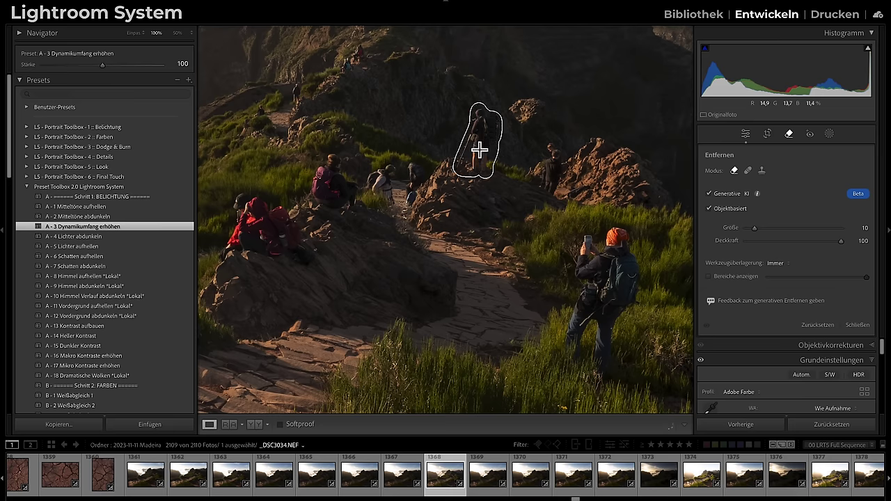
drag(476, 171, 477, 174)
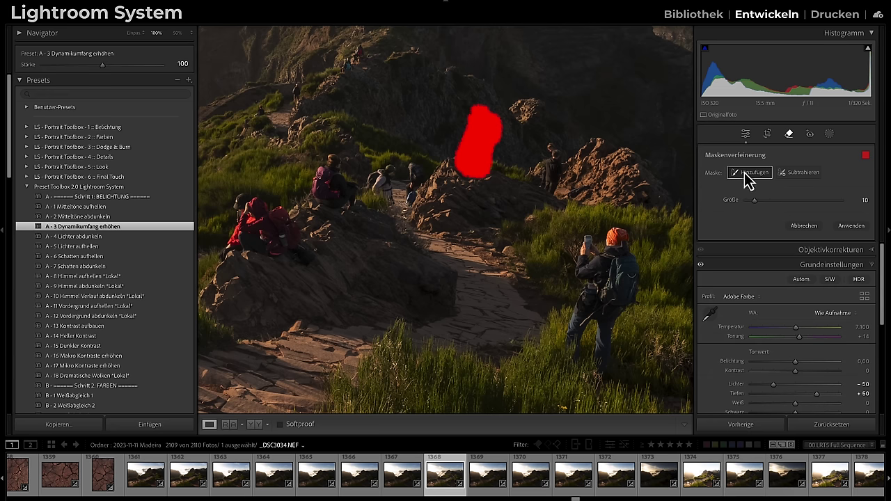
mouse_move(617, 232)
mouse_down()
mouse_move(636, 270)
mouse_move(607, 336)
mouse_move(598, 336)
mouse_move(595, 310)
mouse_move(588, 312)
mouse_move(573, 357)
mouse_move(587, 240)
mouse_move(594, 254)
mouse_move(615, 242)
mouse_move(611, 284)
mouse_move(591, 265)
mouse_move(607, 264)
mouse_move(594, 300)
mouse_up()
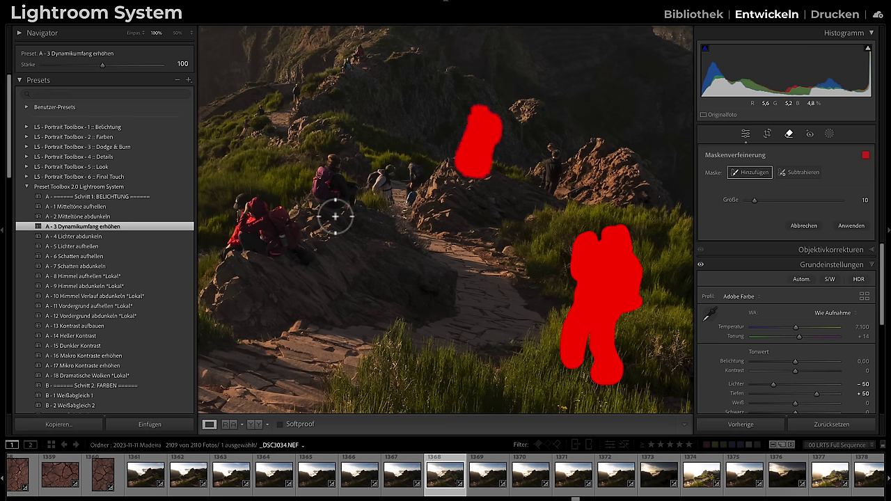
mouse_move(257, 204)
mouse_down()
mouse_move(308, 255)
mouse_move(256, 247)
mouse_move(264, 250)
mouse_move(227, 254)
mouse_move(236, 218)
mouse_move(288, 243)
mouse_move(249, 231)
mouse_up()
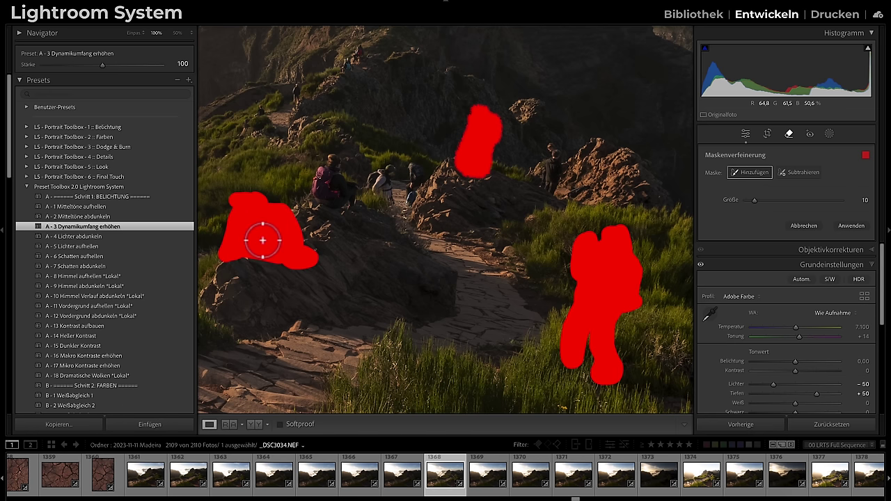
mouse_move(334, 155)
mouse_down()
mouse_move(348, 200)
mouse_move(322, 203)
mouse_move(319, 174)
mouse_move(335, 189)
mouse_move(334, 181)
mouse_move(387, 169)
mouse_move(391, 195)
mouse_move(369, 183)
mouse_move(417, 173)
mouse_move(412, 189)
mouse_up()
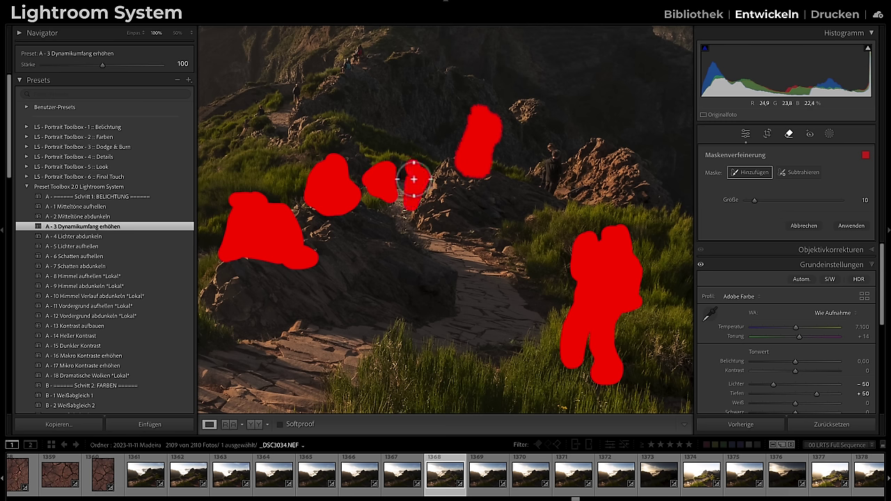
mouse_move(545, 183)
mouse_down()
mouse_move(549, 146)
mouse_move(550, 188)
mouse_move(589, 187)
mouse_up()
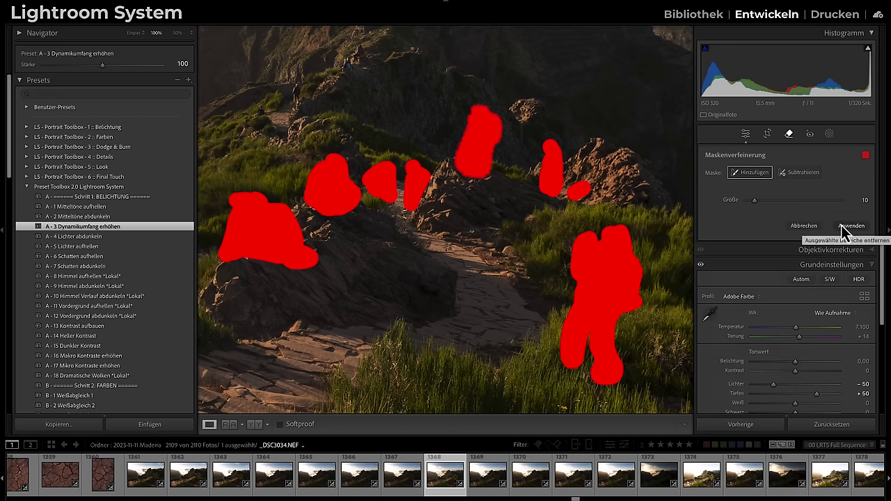
Run Generative Remove on the masked hikers and switch to lightroom-system.de in Chrome
click(841, 226)
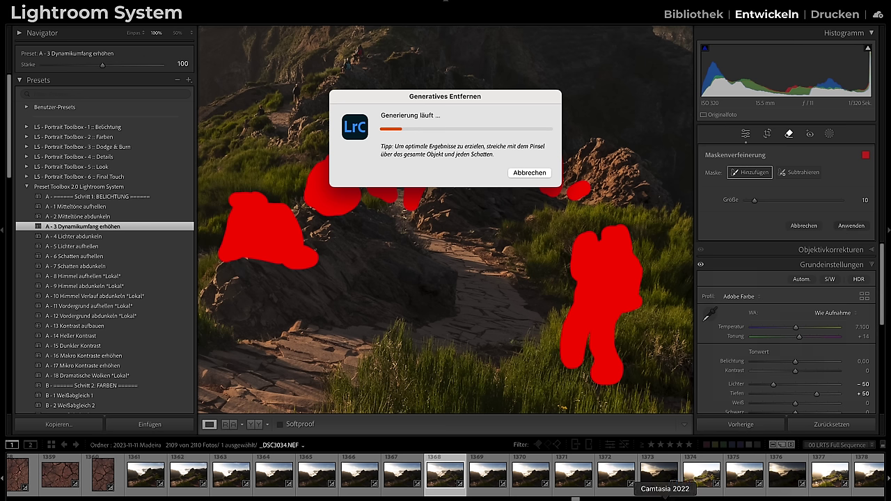
click(646, 499)
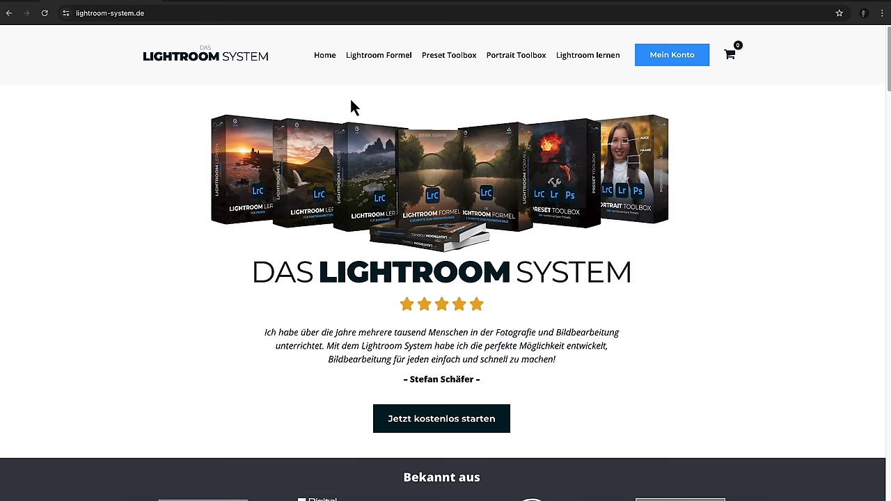
Scroll the lightroom-system.de page past the toolboxes, 49,00€ courses and 99,00 € MEGA DEAL
scroll(446, 270, down, 2)
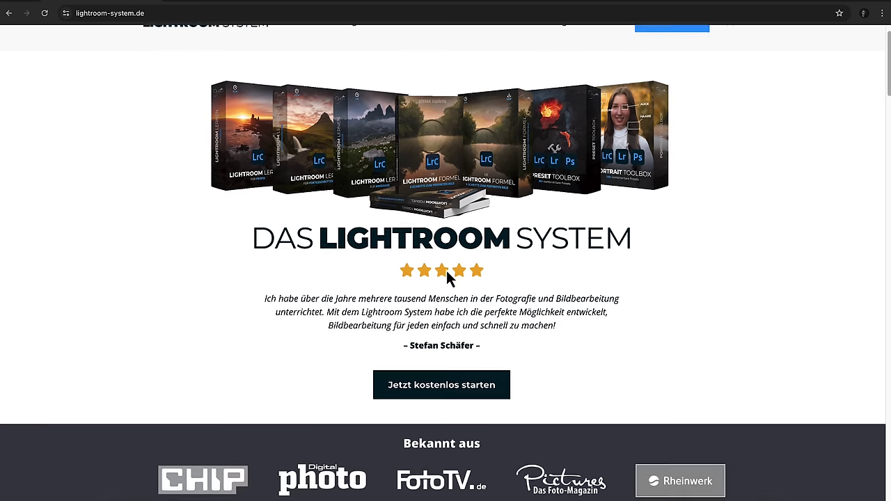
scroll(445, 269, down, 5)
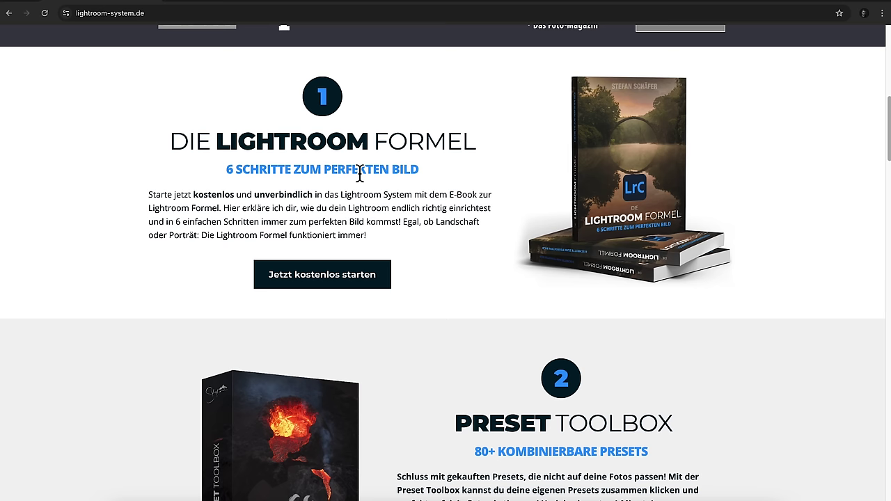
scroll(359, 174, down, 3)
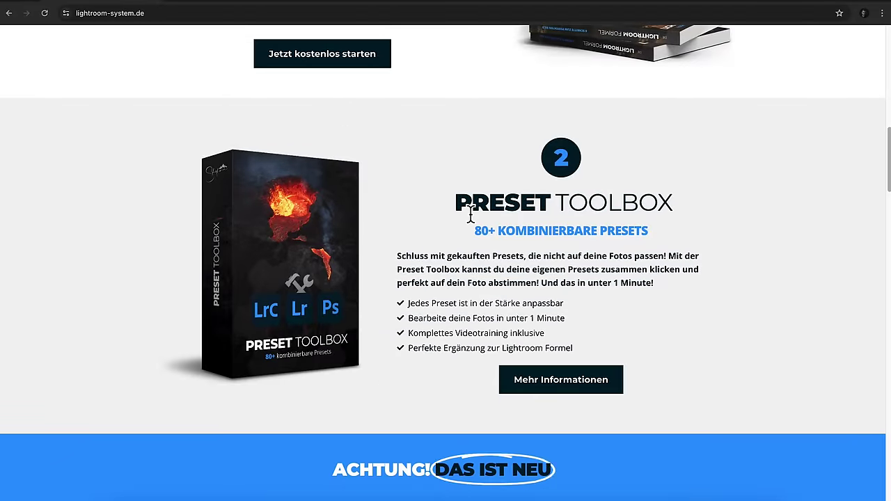
scroll(472, 217, up, 2)
scroll(472, 216, up, 2)
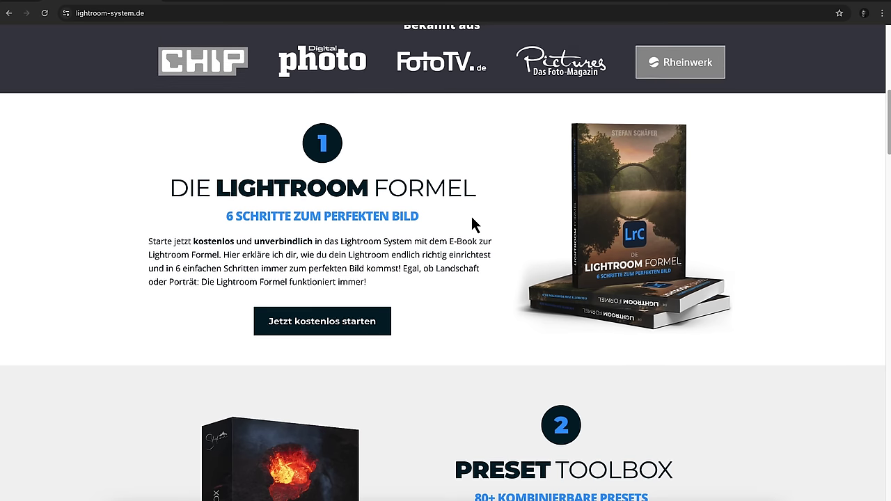
scroll(471, 224, down, 2)
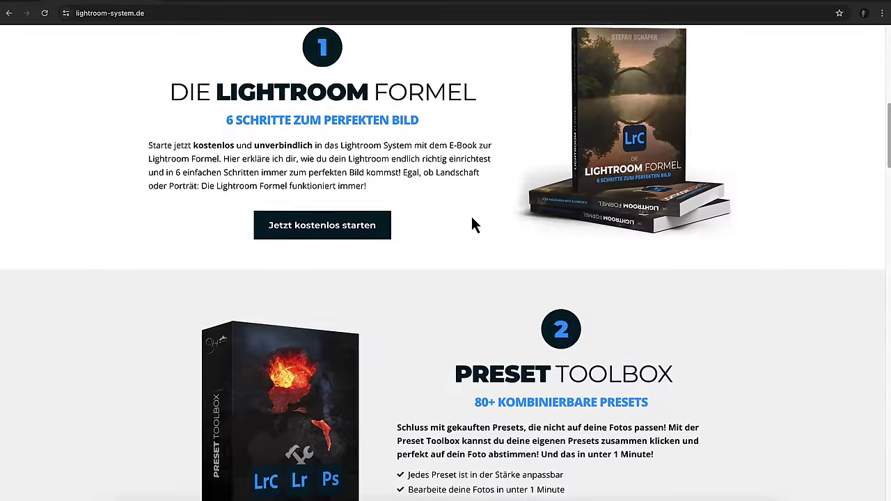
scroll(472, 218, down, 2)
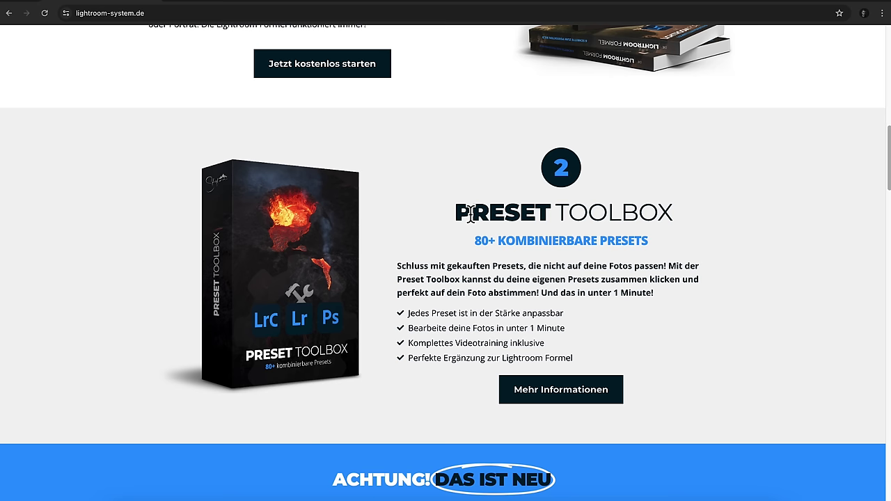
scroll(471, 213, down, 2)
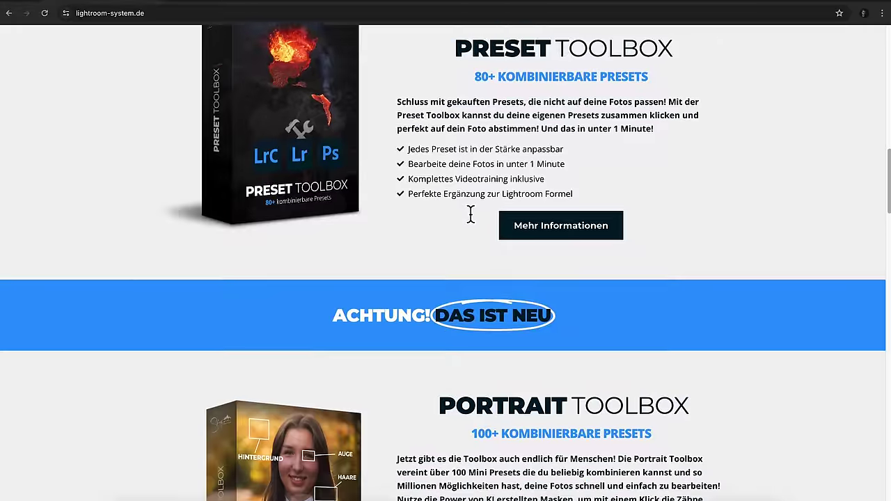
scroll(472, 223, down, 2)
scroll(472, 221, up, 4)
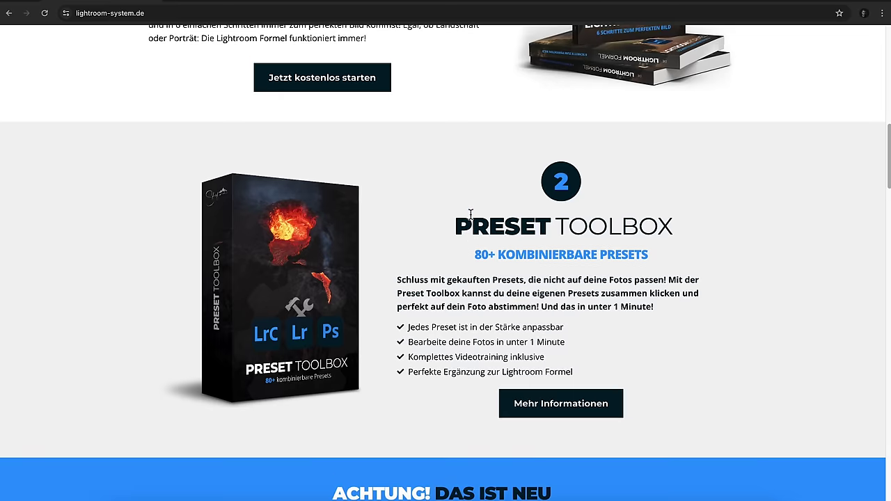
scroll(470, 214, down, 3)
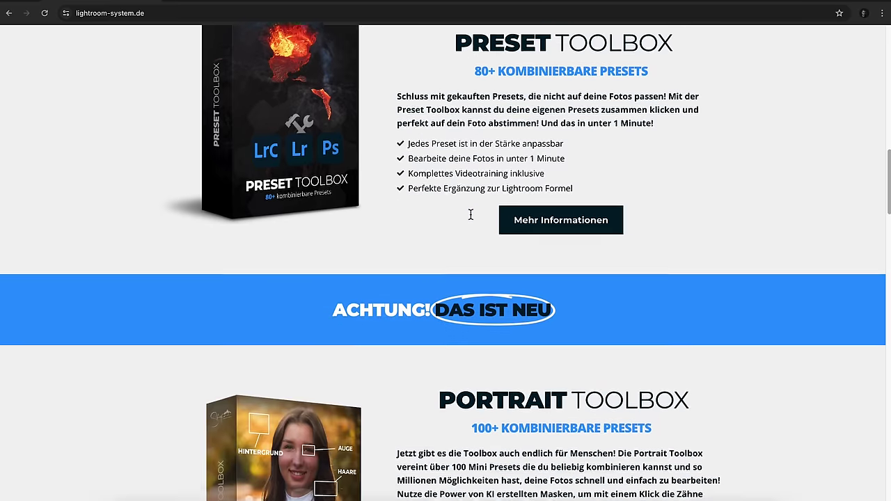
scroll(472, 215, down, 3)
scroll(471, 215, up, 1)
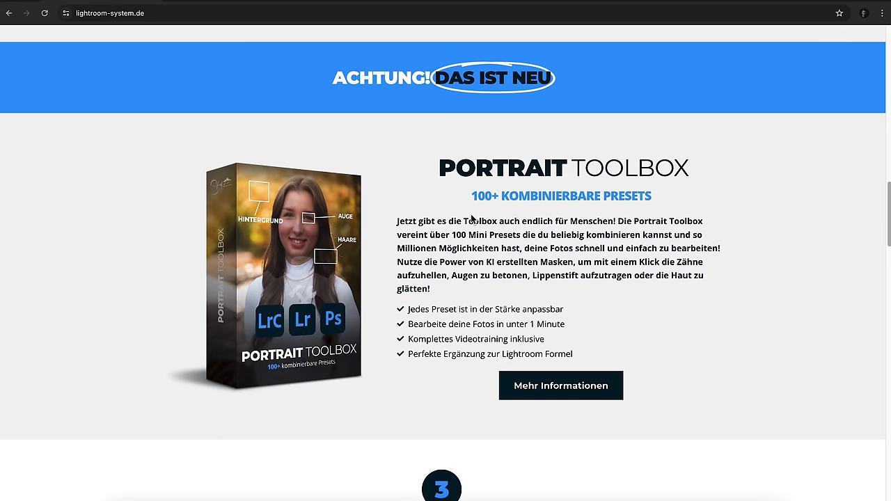
scroll(471, 219, down, 1)
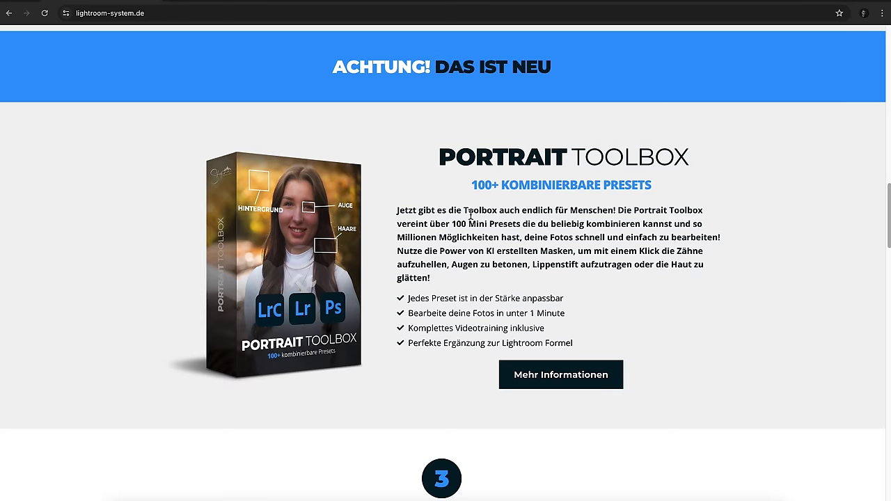
scroll(470, 215, down, 3)
scroll(471, 215, down, 2)
scroll(471, 220, down, 2)
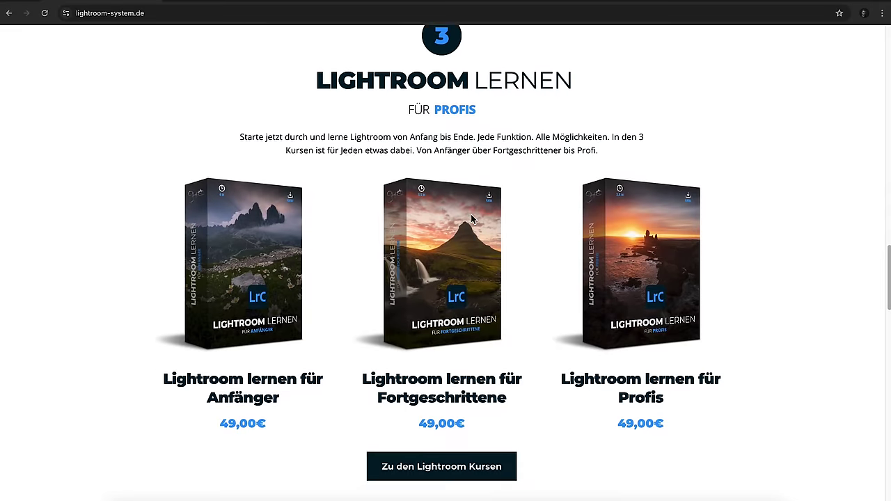
scroll(471, 218, up, 1)
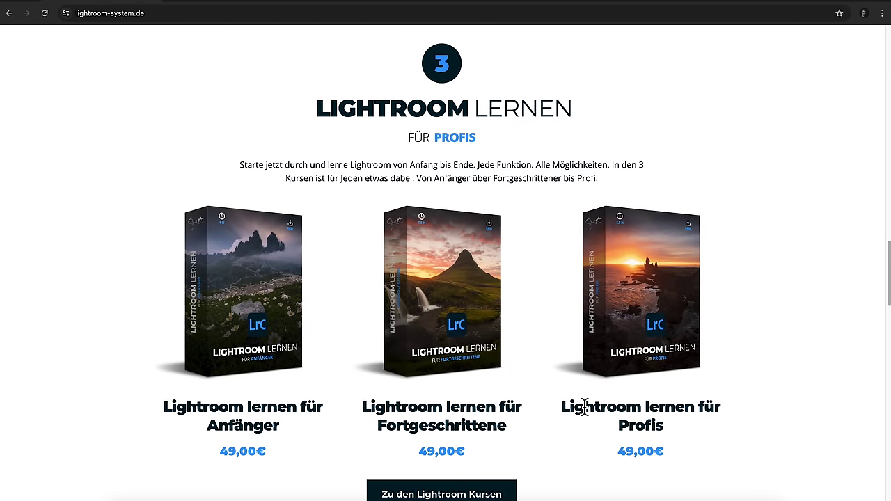
scroll(640, 387, down, 3)
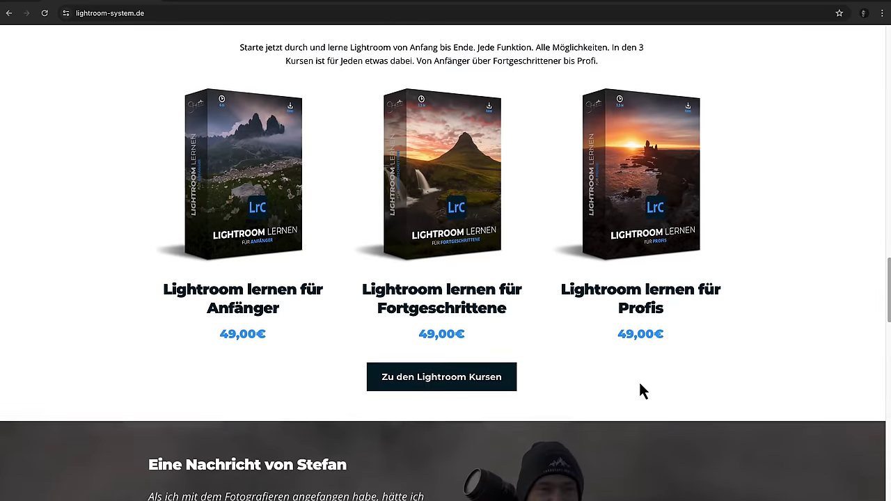
scroll(639, 382, up, 2)
scroll(639, 382, down, 5)
scroll(640, 382, down, 2)
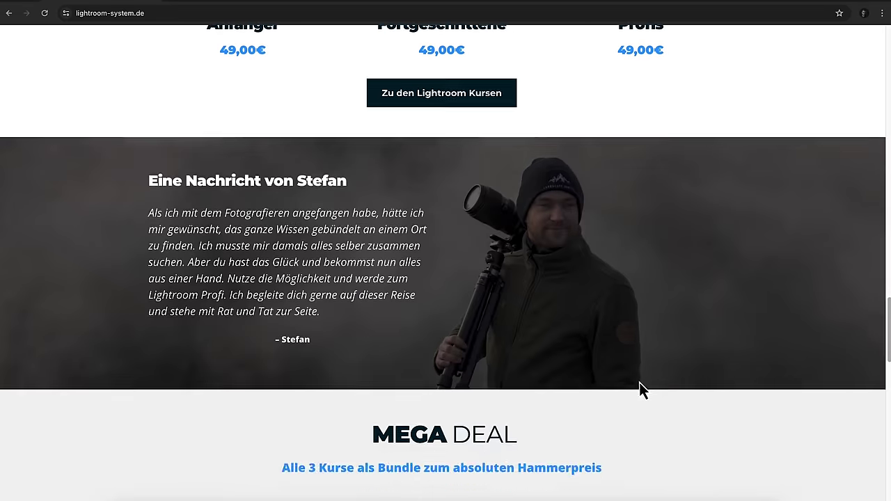
scroll(639, 383, up, 3)
scroll(639, 382, up, 1)
scroll(593, 312, down, 5)
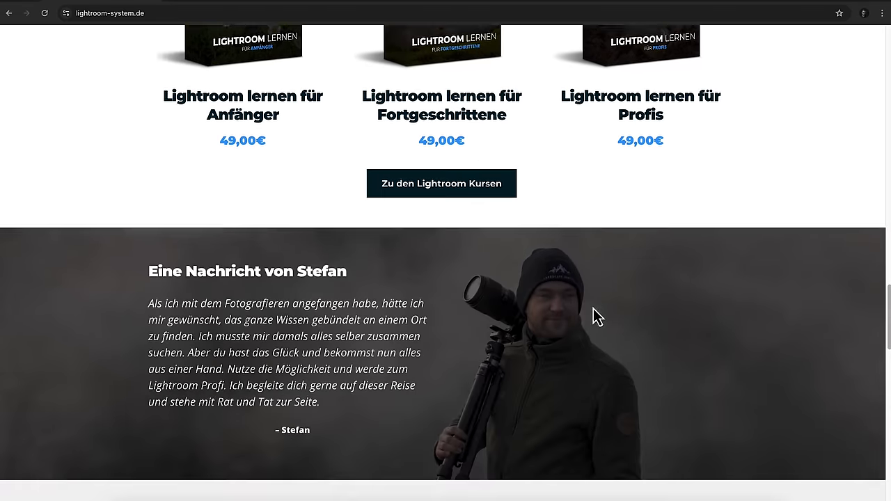
scroll(593, 312, down, 8)
scroll(593, 311, down, 5)
scroll(583, 341, down, 1)
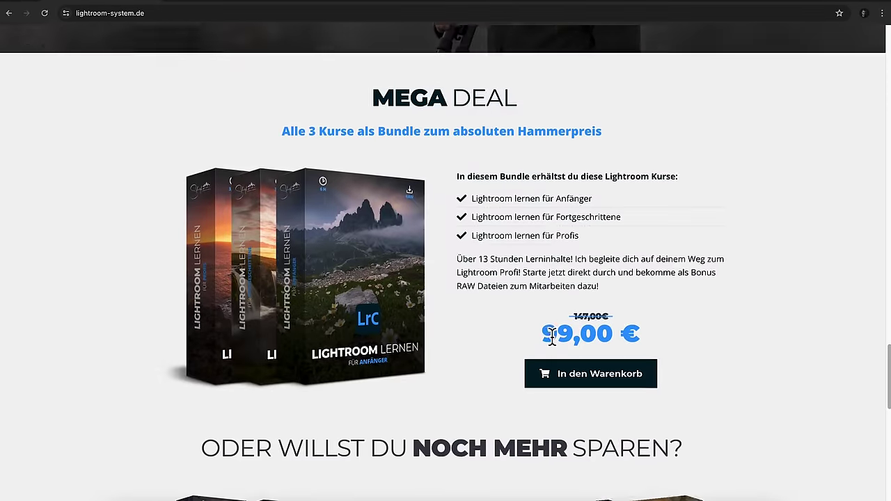
scroll(551, 338, down, 5)
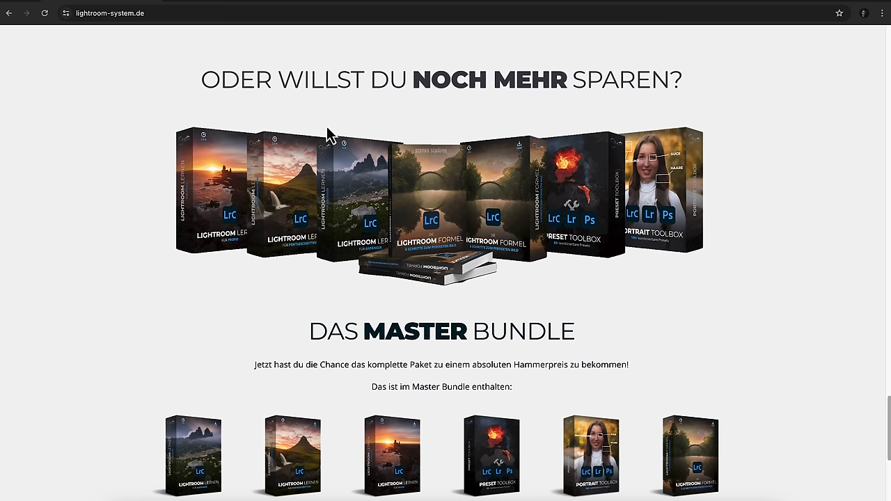
Scroll down to the Master Bundle's 150,00 € price for all six products, then back up
scroll(388, 212, down, 3)
scroll(385, 202, down, 2)
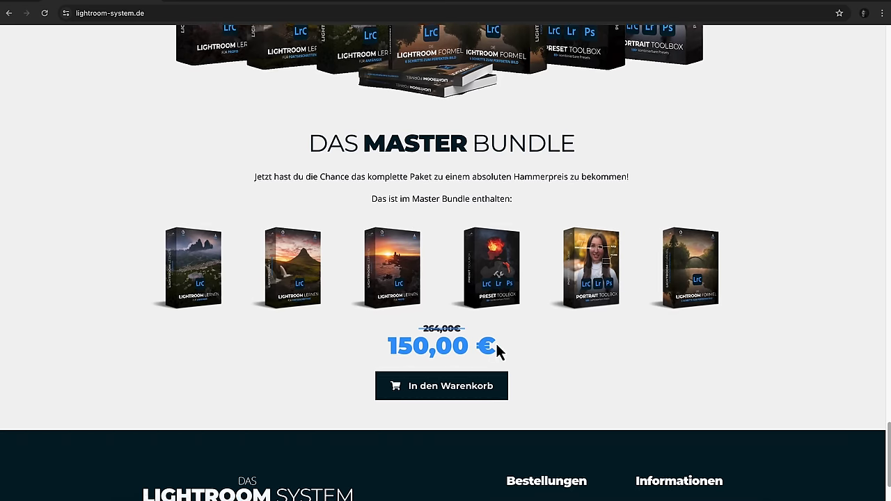
scroll(458, 303, up, 2)
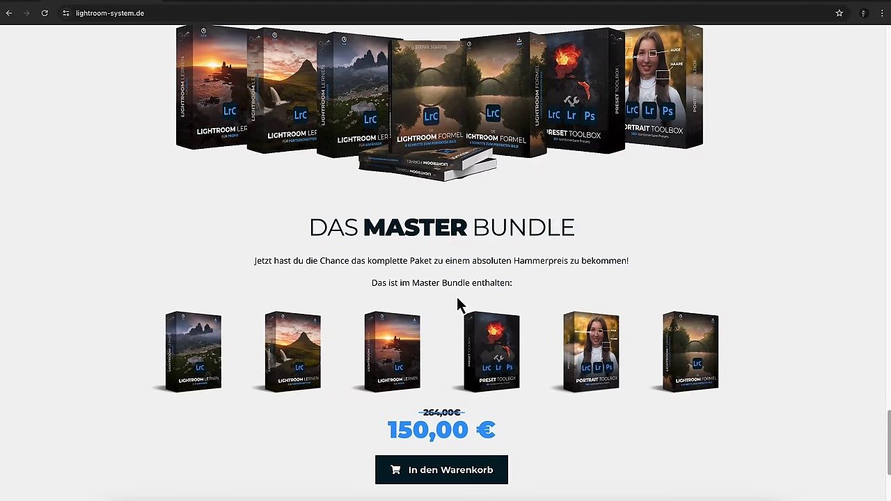
scroll(457, 298, up, 5)
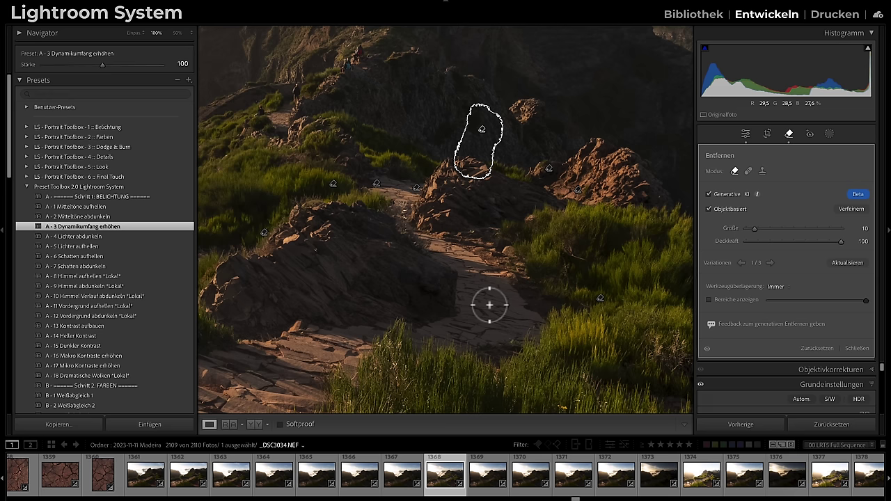
Compare the generated fill variations for the masked area and settle on variation 3 of 3
mouse_move(541, 342)
mouse_down()
mouse_move(450, 324)
mouse_move(388, 353)
mouse_up()
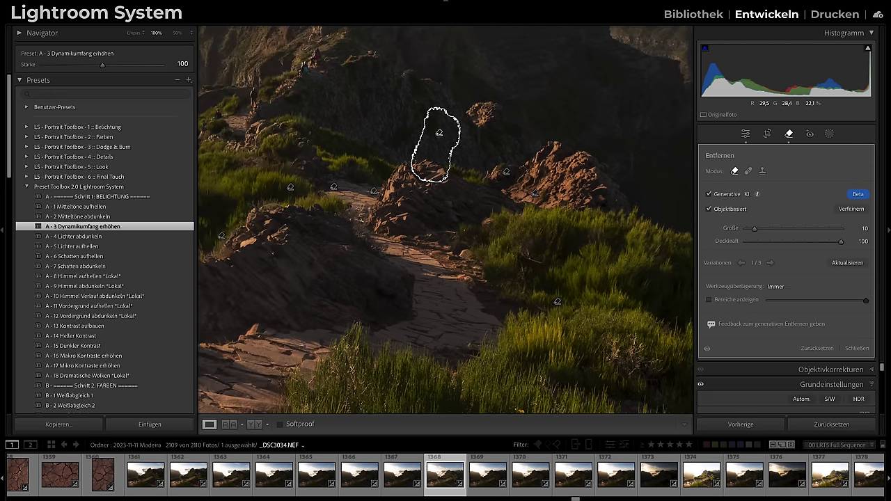
drag(436, 313, 533, 285)
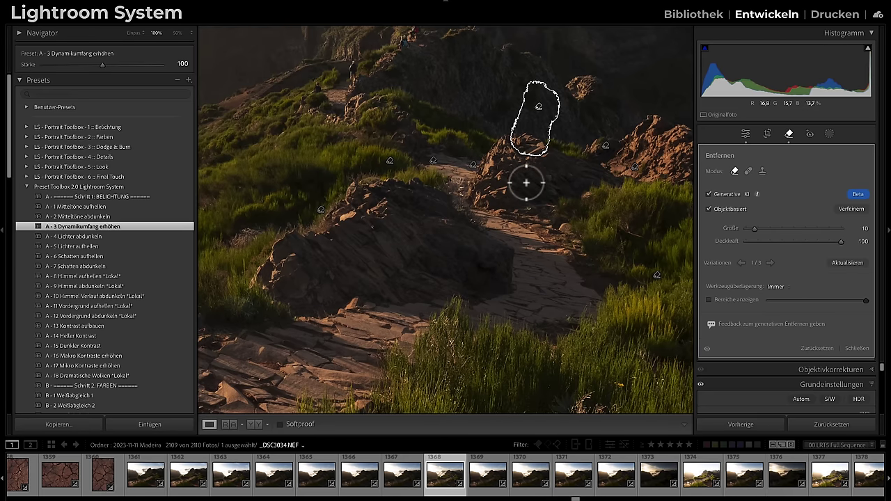
mouse_move(446, 271)
mouse_down()
mouse_move(479, 257)
mouse_move(450, 255)
mouse_move(400, 281)
mouse_up()
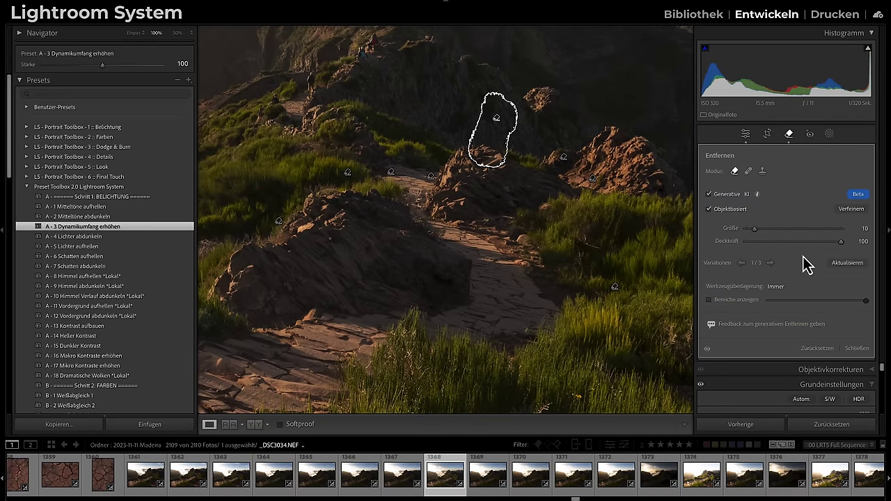
click(768, 264)
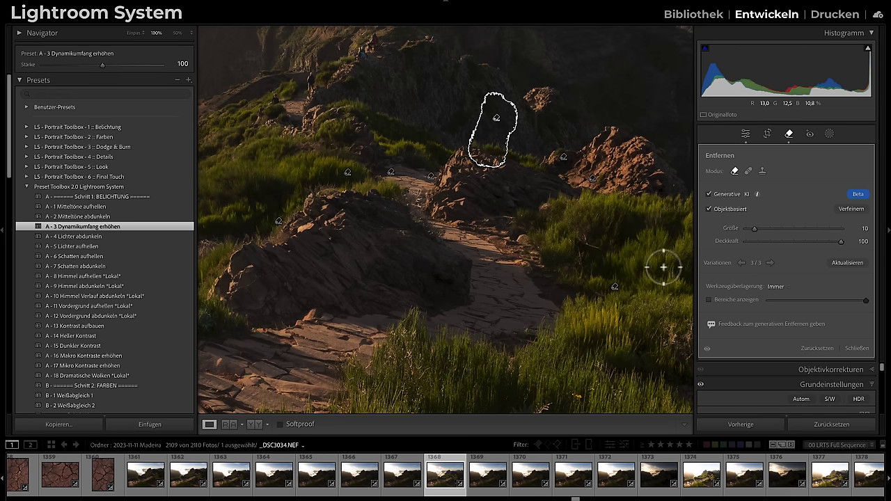
click(741, 262)
click(741, 262)
click(770, 262)
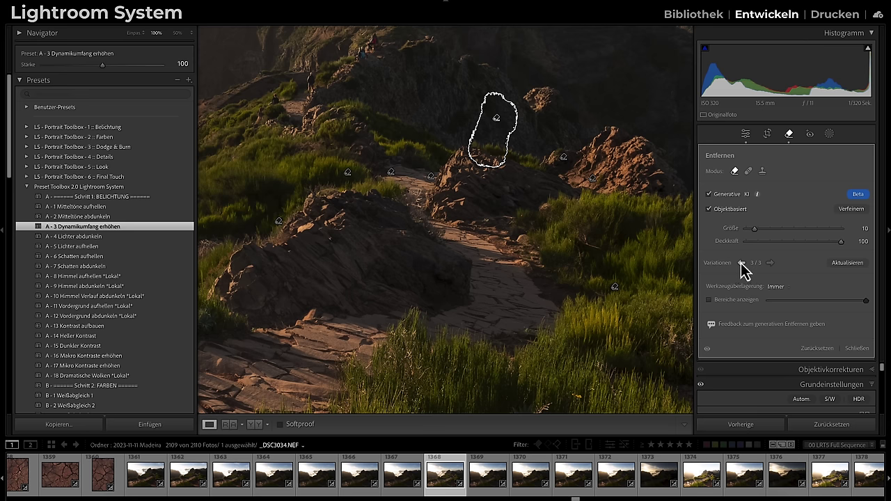
click(741, 262)
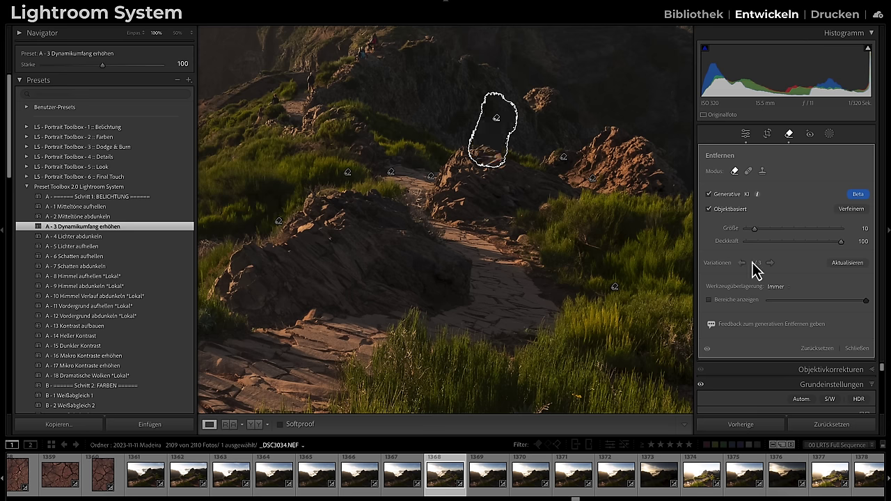
click(769, 262)
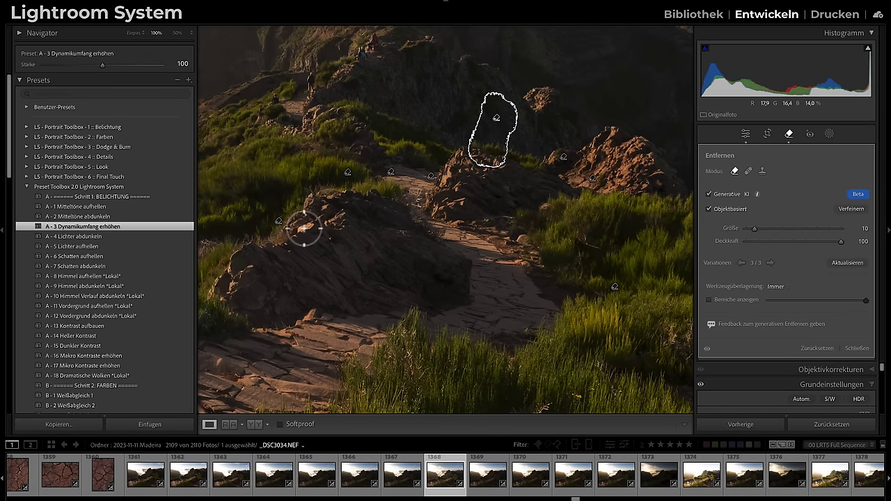
Select the removal spot on the dark rock, then toggle the before/after view
click(280, 224)
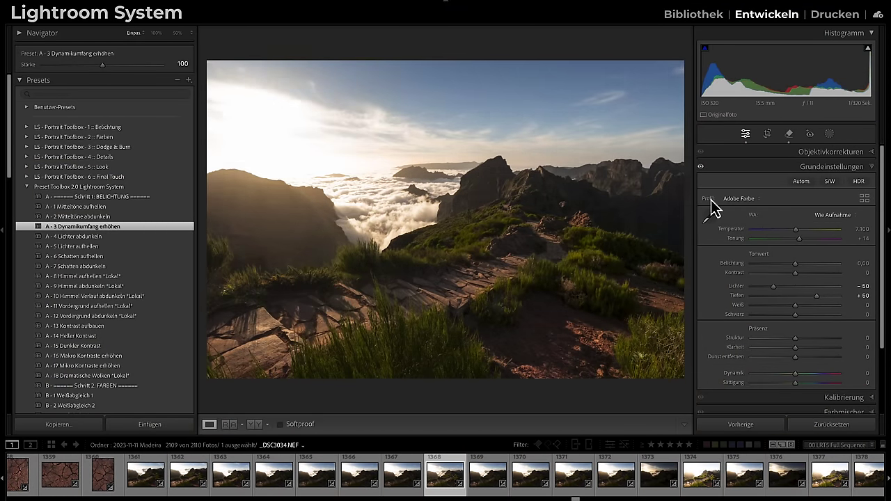
key(backslash)
key(backslash)
Show the edited trail photo full-screen, zoom in, and pan along the cleaned stone path
key(f)
click(685, 244)
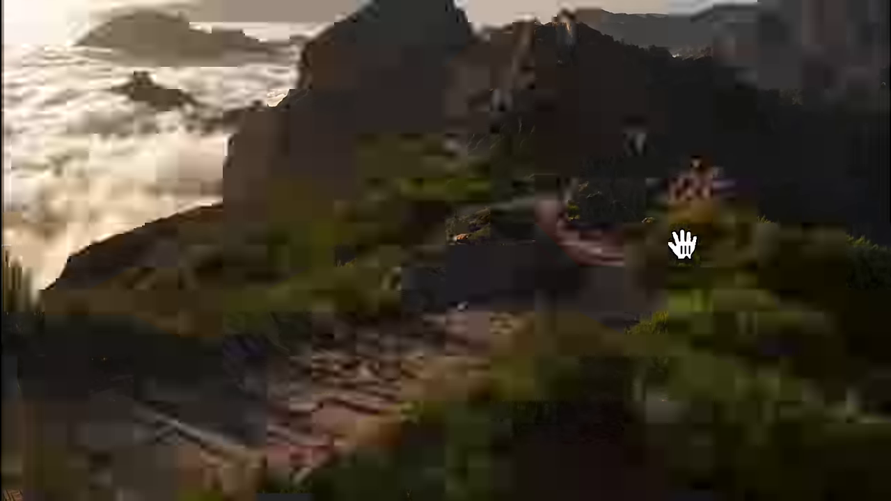
drag(515, 314, 580, 299)
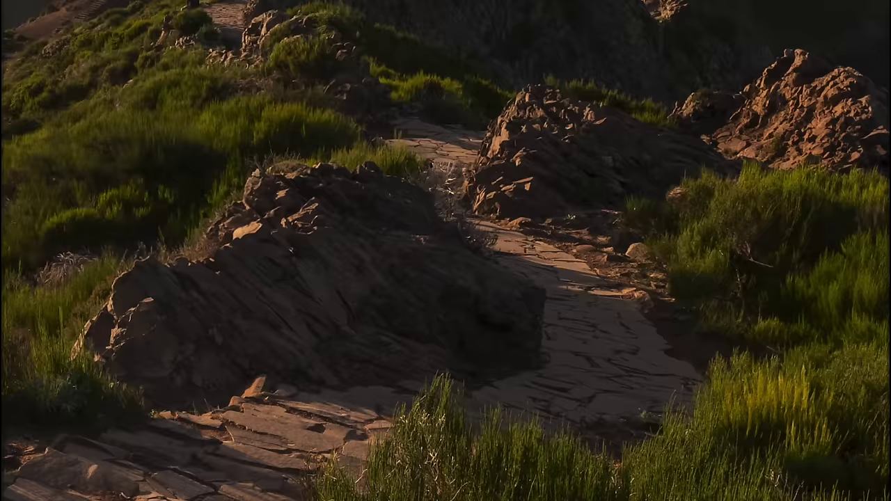